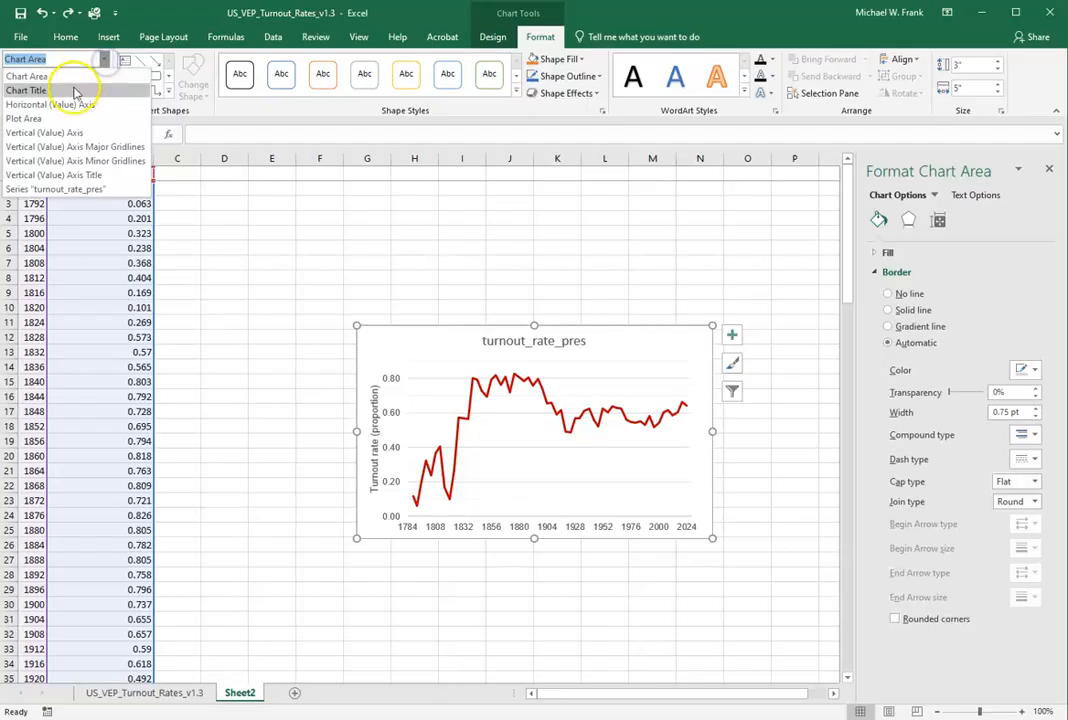
Delete the default "turnout_rate_pres" title from the line chart.
click(40, 90)
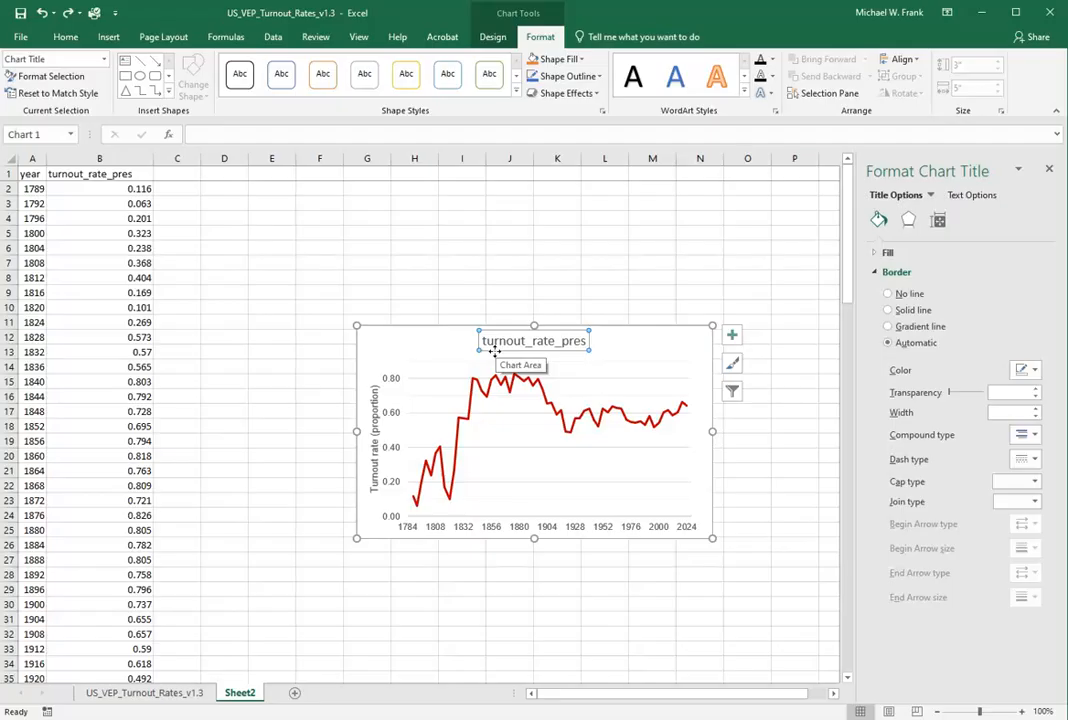
click(539, 350)
key(Delete)
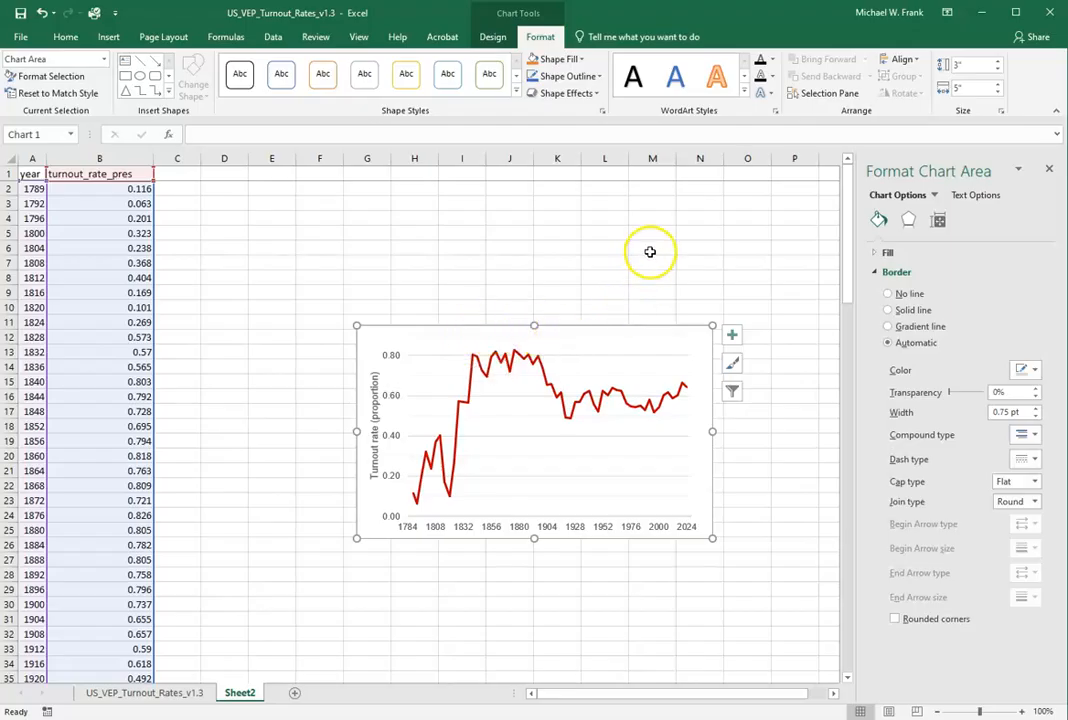
Lower the top edge of the chart's plot area to make room above it for a custom title.
click(105, 60)
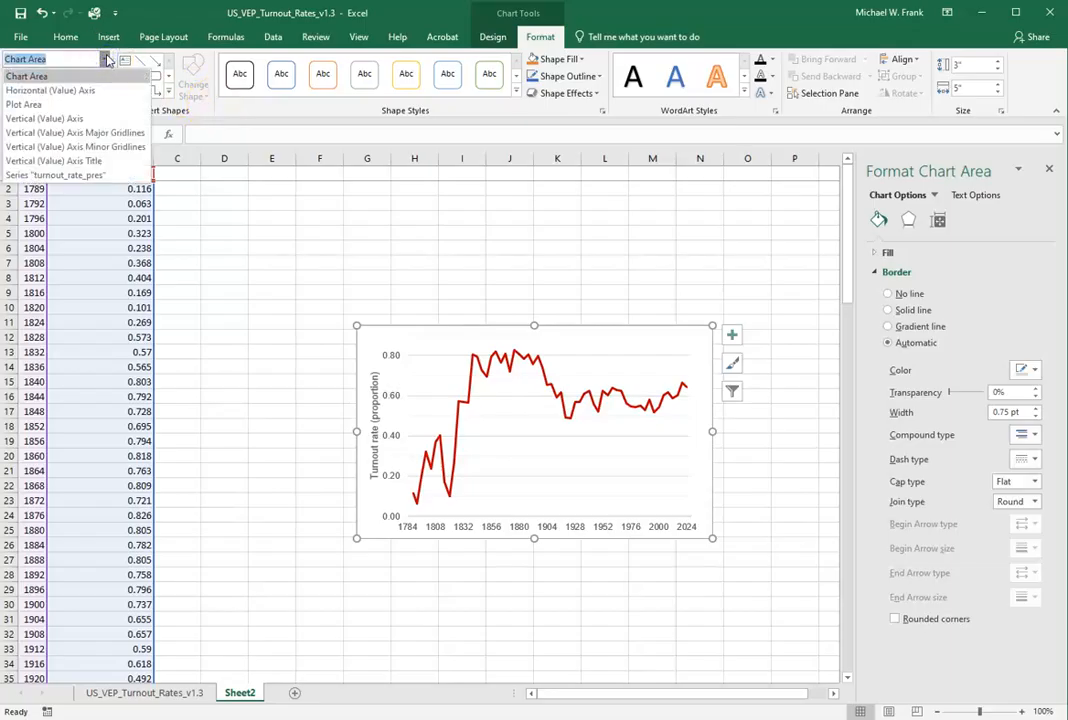
click(29, 104)
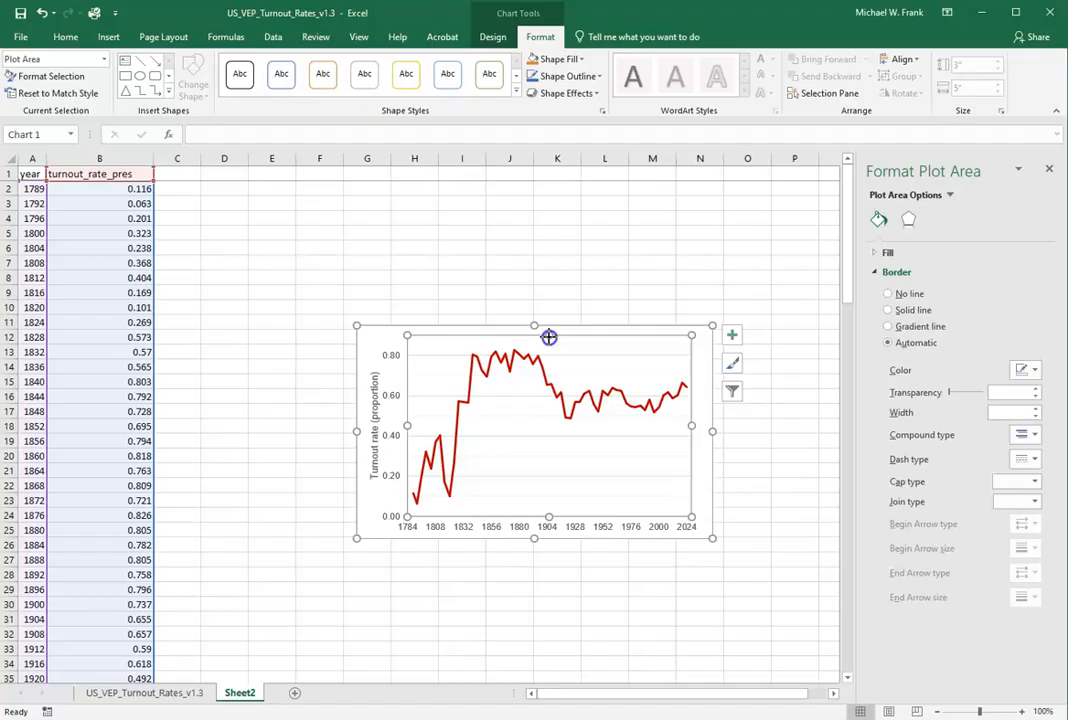
drag(549, 337, 546, 365)
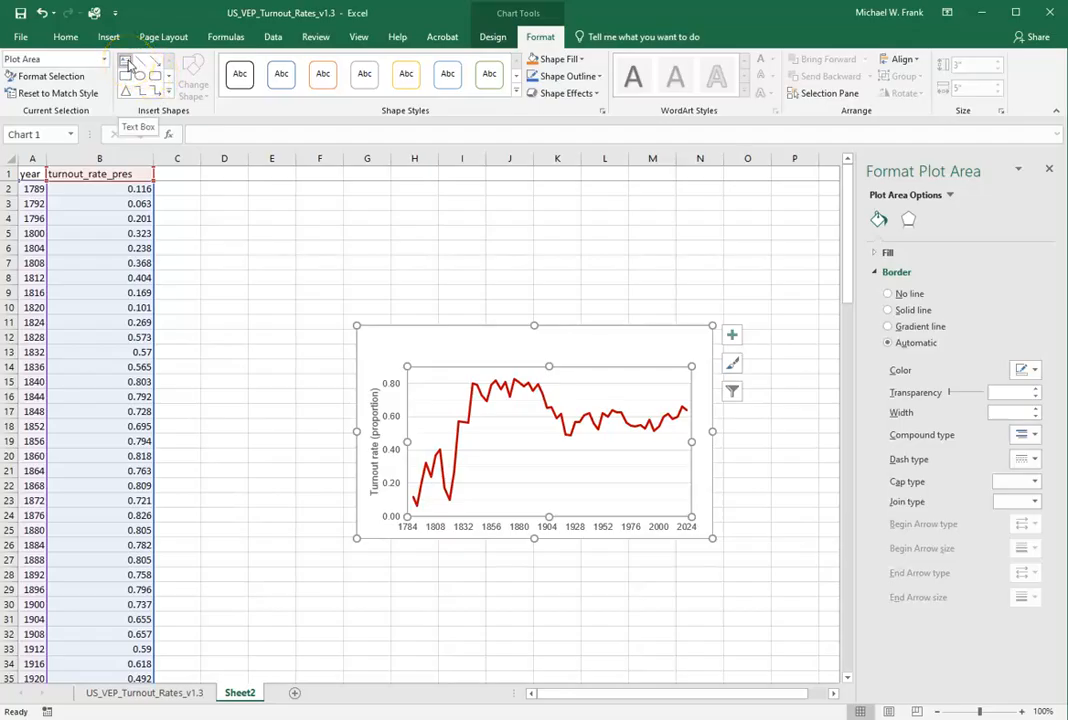
Draw a text box about 3.7" by 0.45" above the plot area and enter "Turnout in U.S. Presidential Elections, 1789-2024".
click(124, 62)
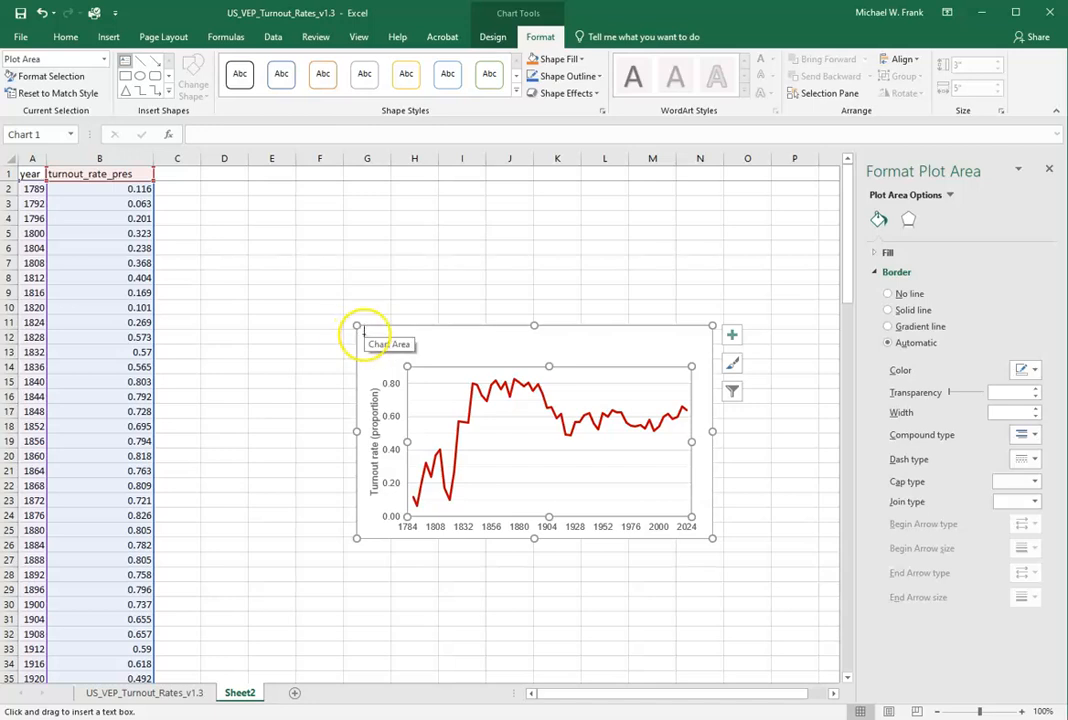
mouse_move(363, 332)
mouse_down()
mouse_move(422, 350)
mouse_move(605, 358)
mouse_up()
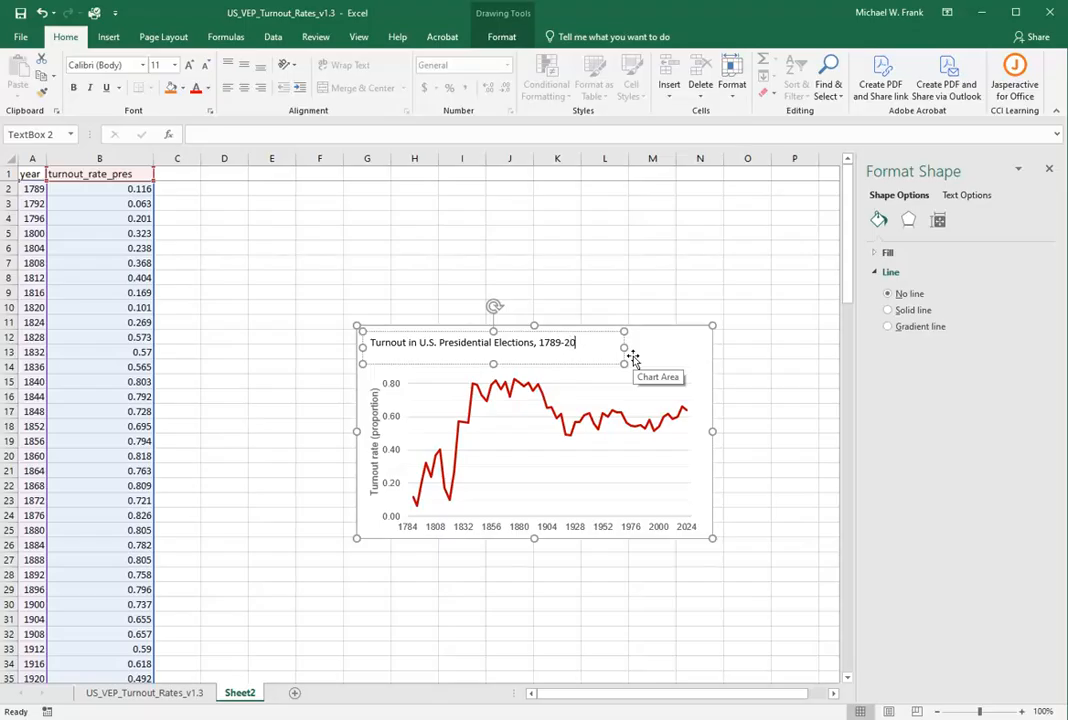
click(632, 357)
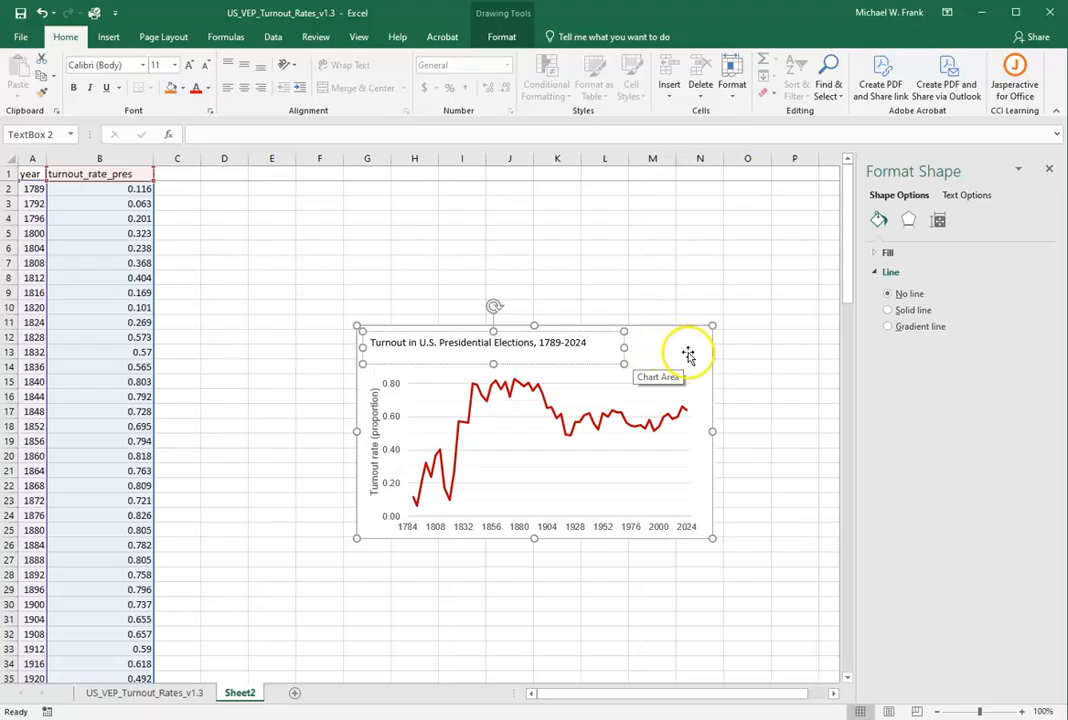
Format the whole title text box in Arial, size 12, bold.
click(576, 342)
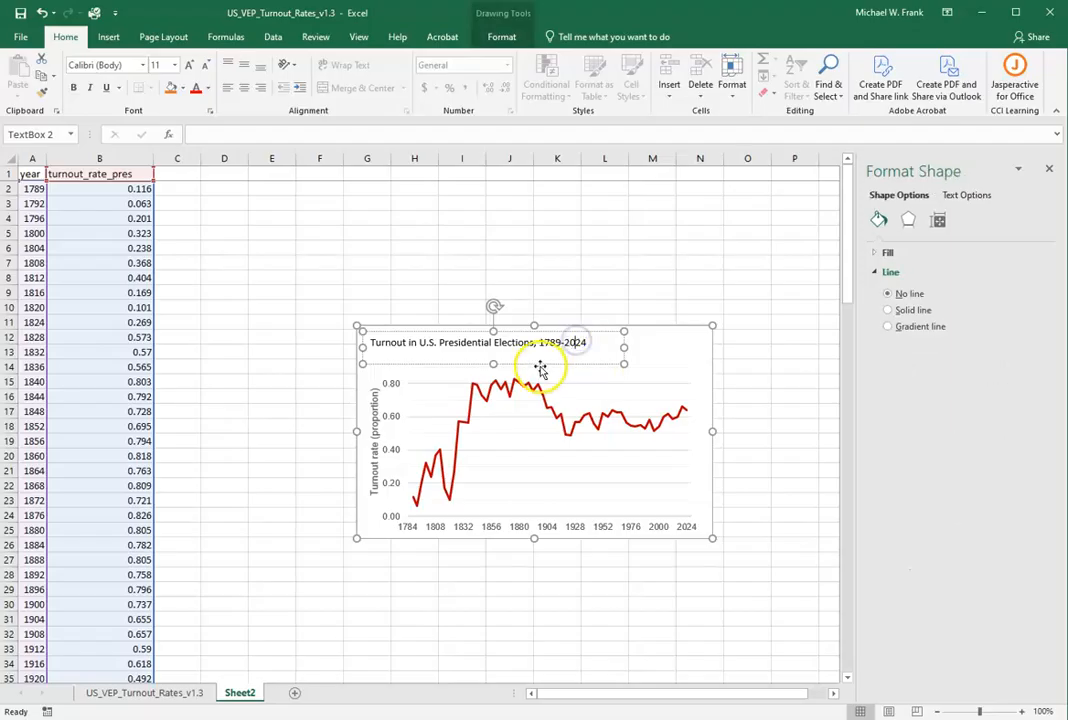
click(500, 40)
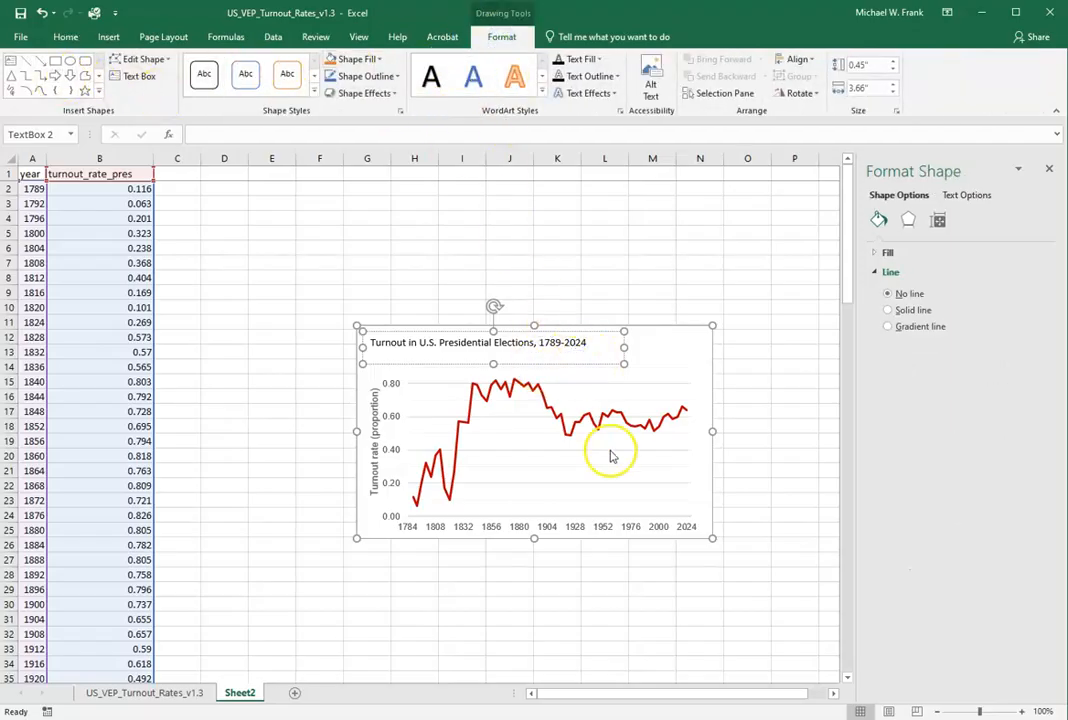
click(699, 291)
click(679, 344)
click(592, 346)
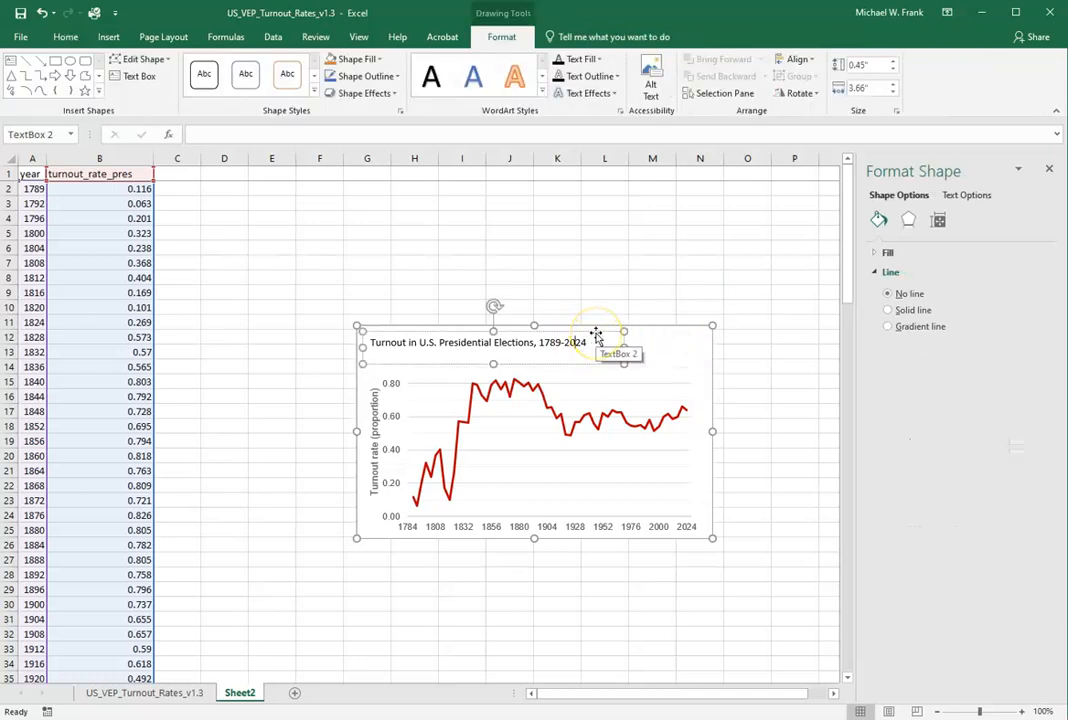
click(597, 333)
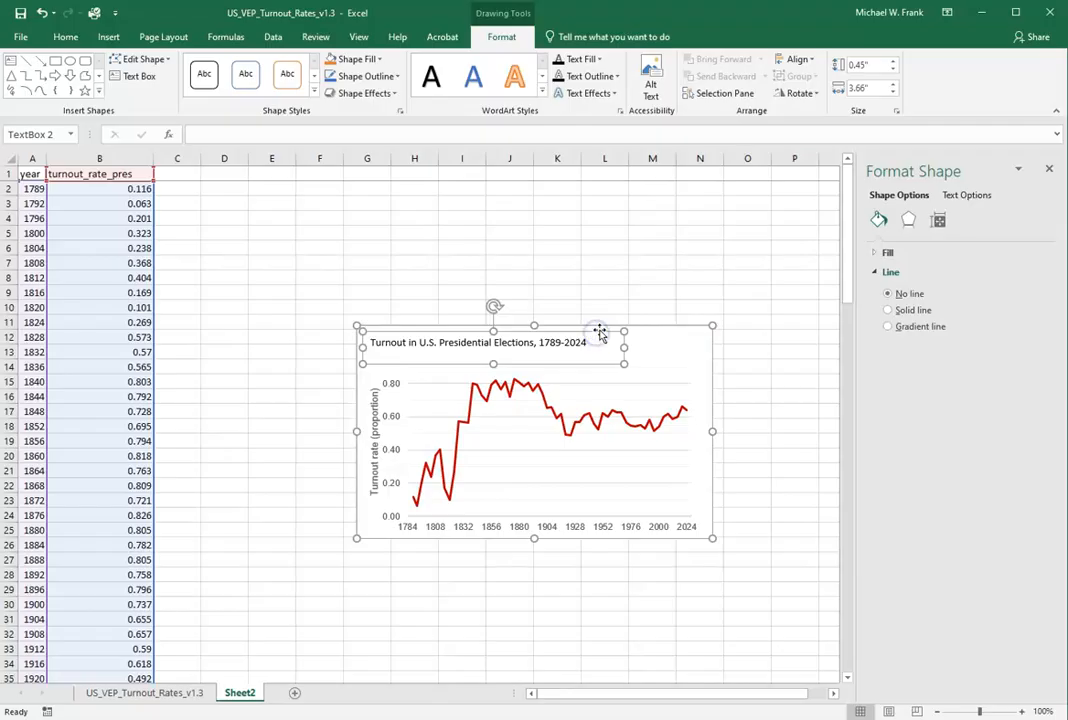
click(507, 86)
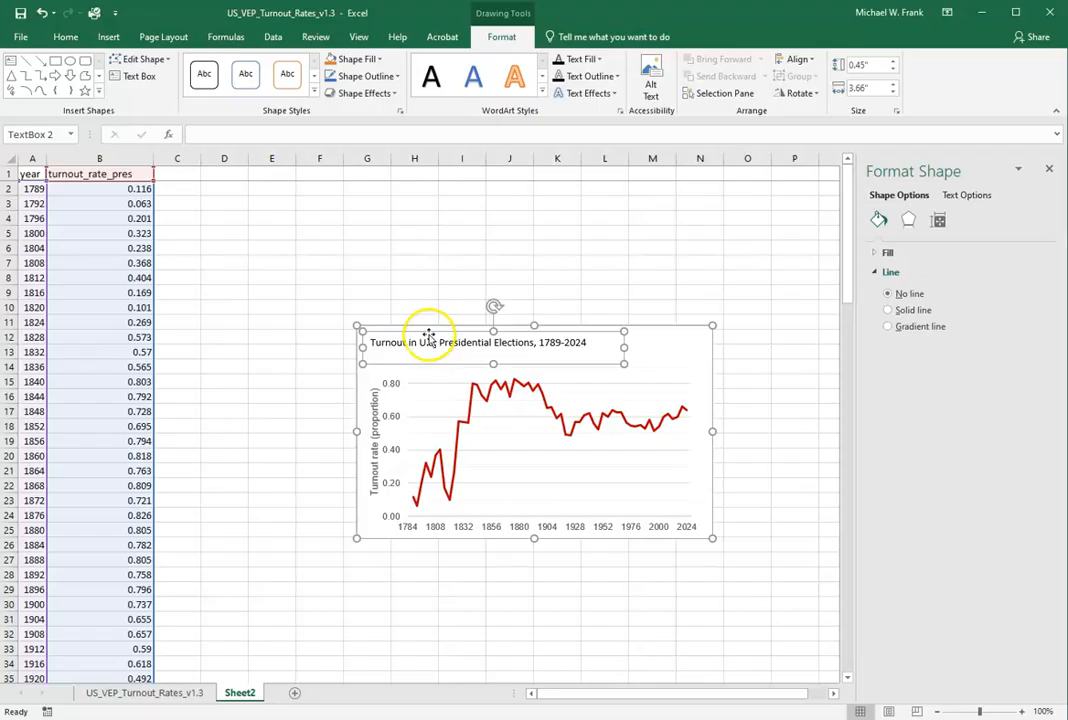
click(65, 36)
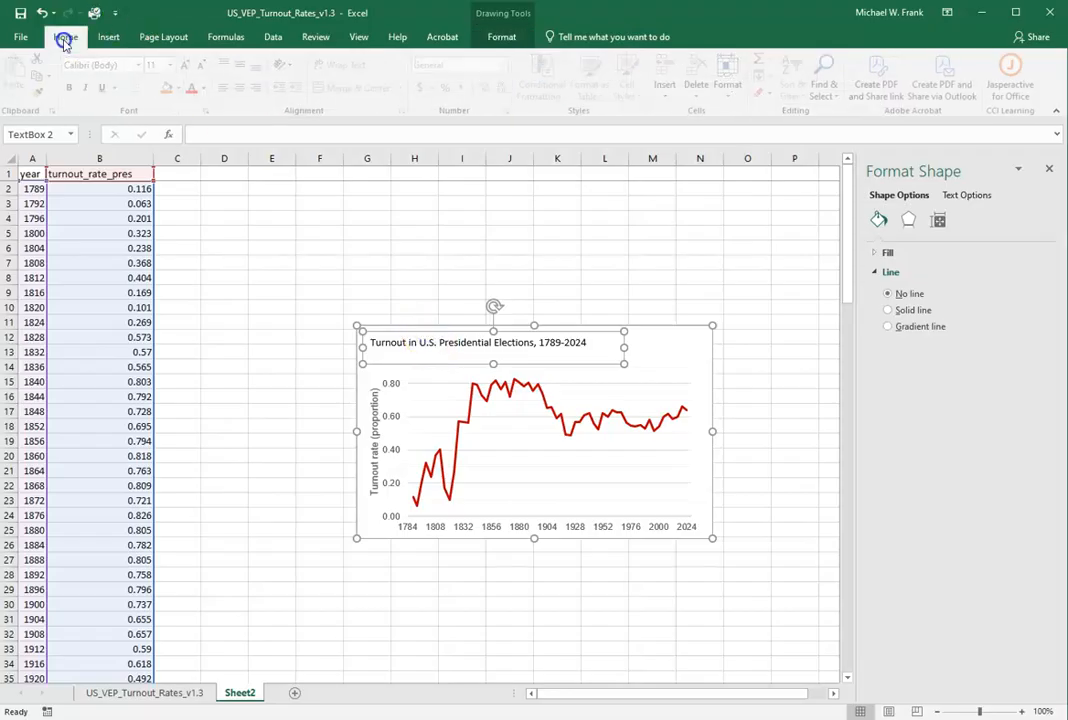
click(143, 65)
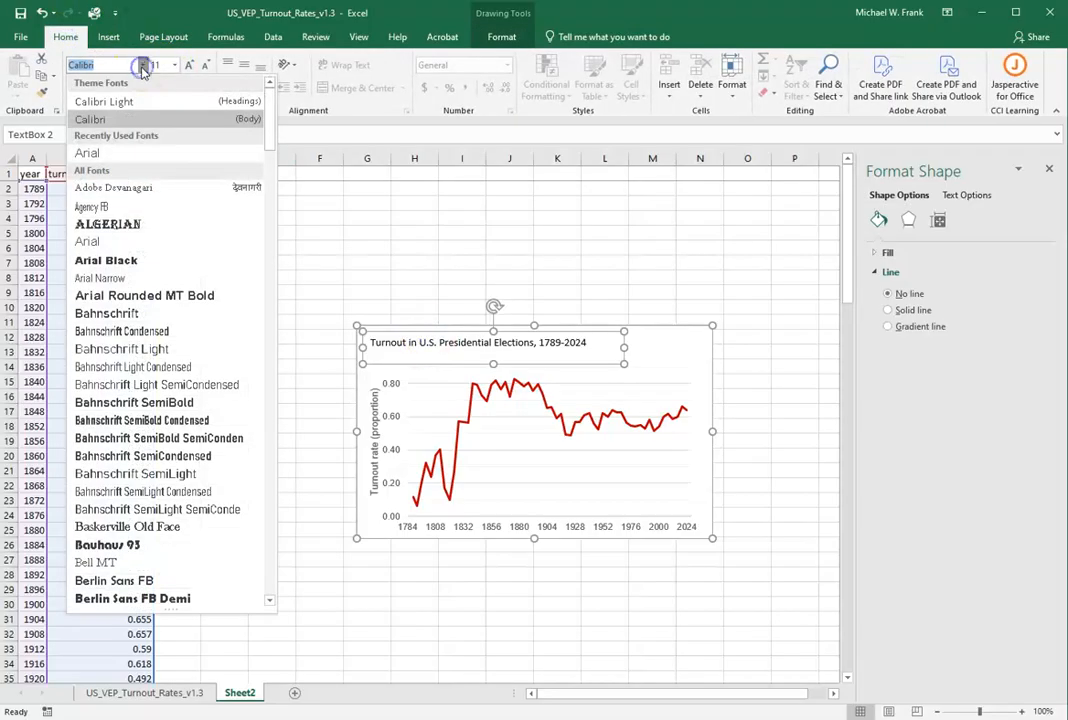
click(112, 150)
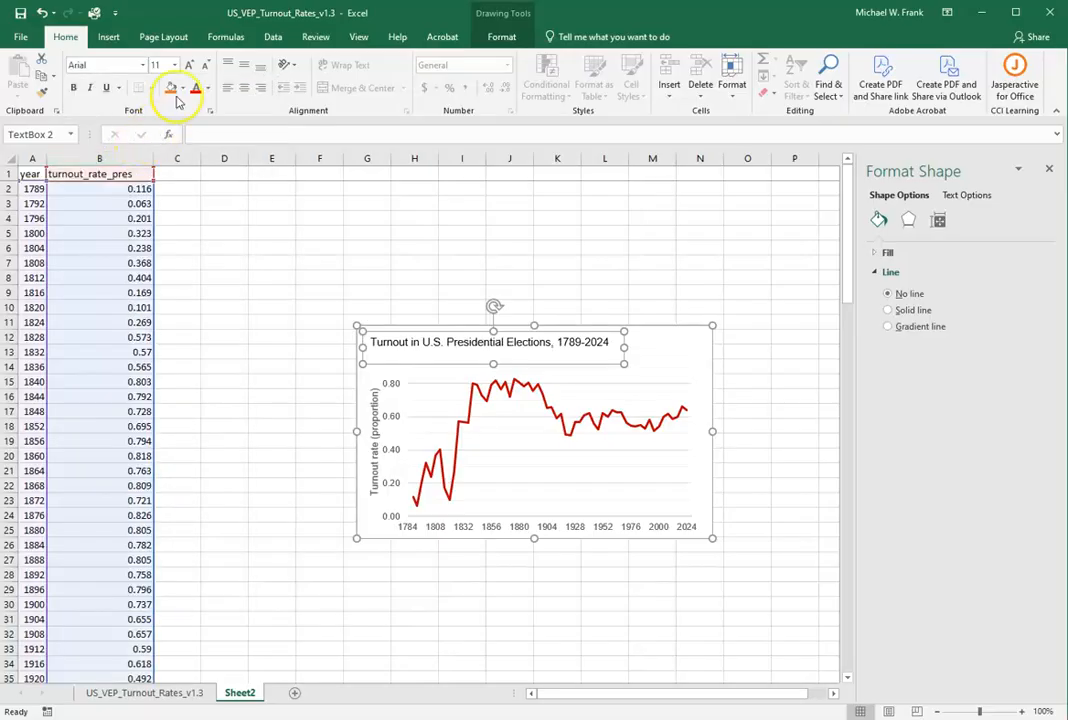
click(193, 66)
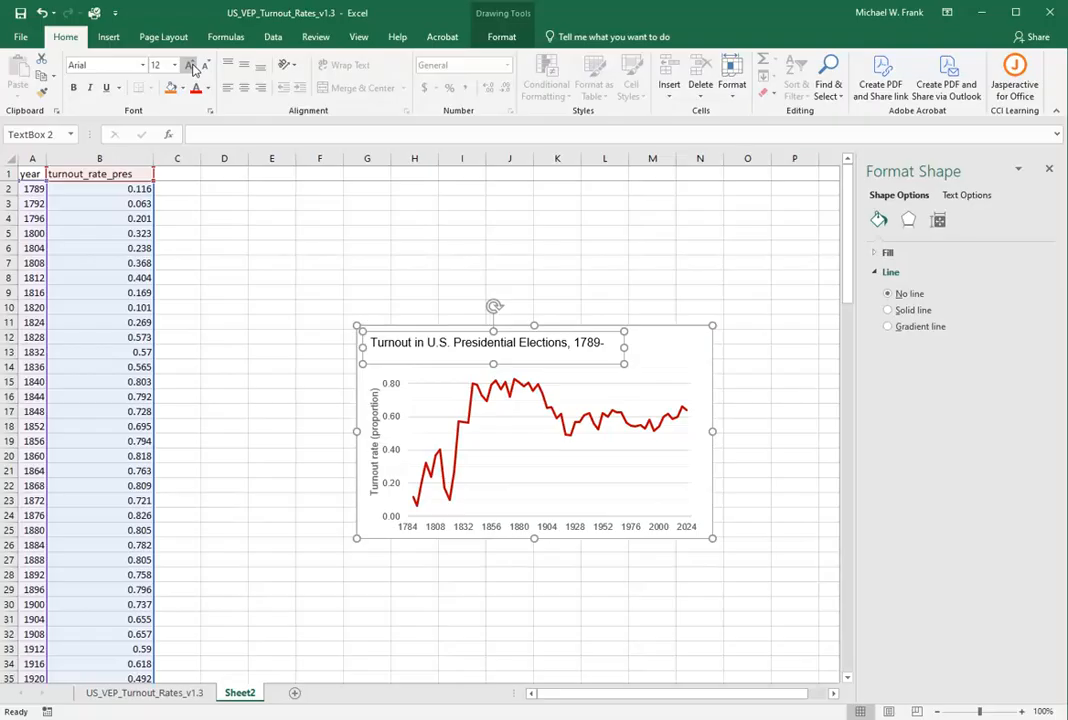
click(75, 88)
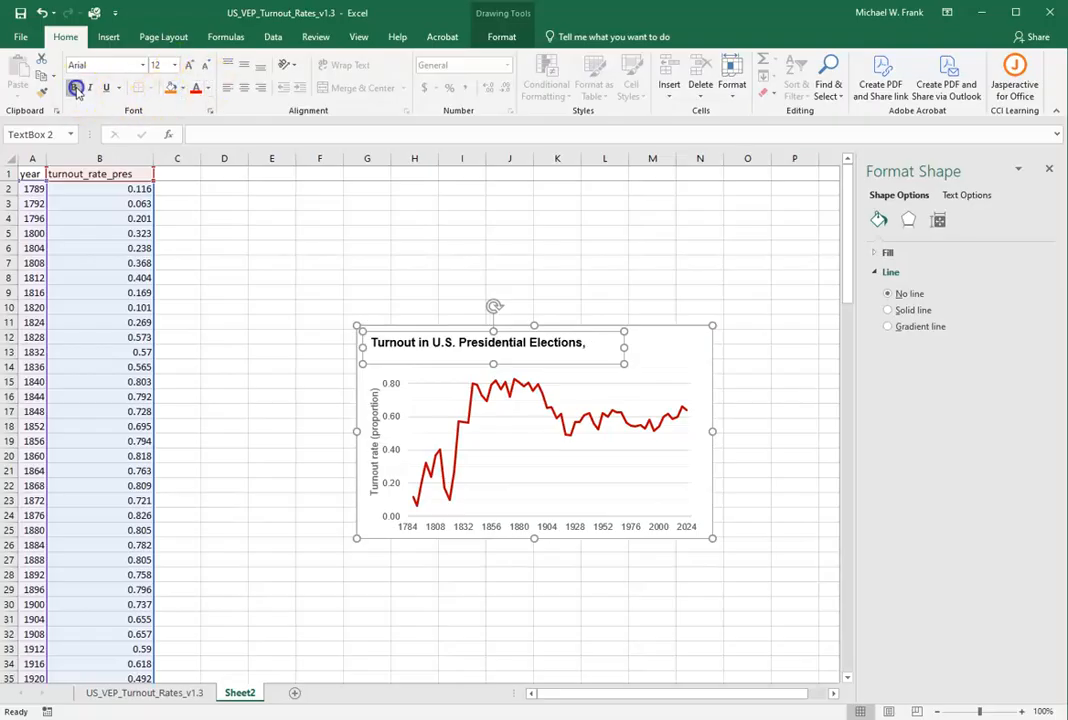
Widen the title text box to 5" so the full title fits on one line.
drag(622, 347, 649, 346)
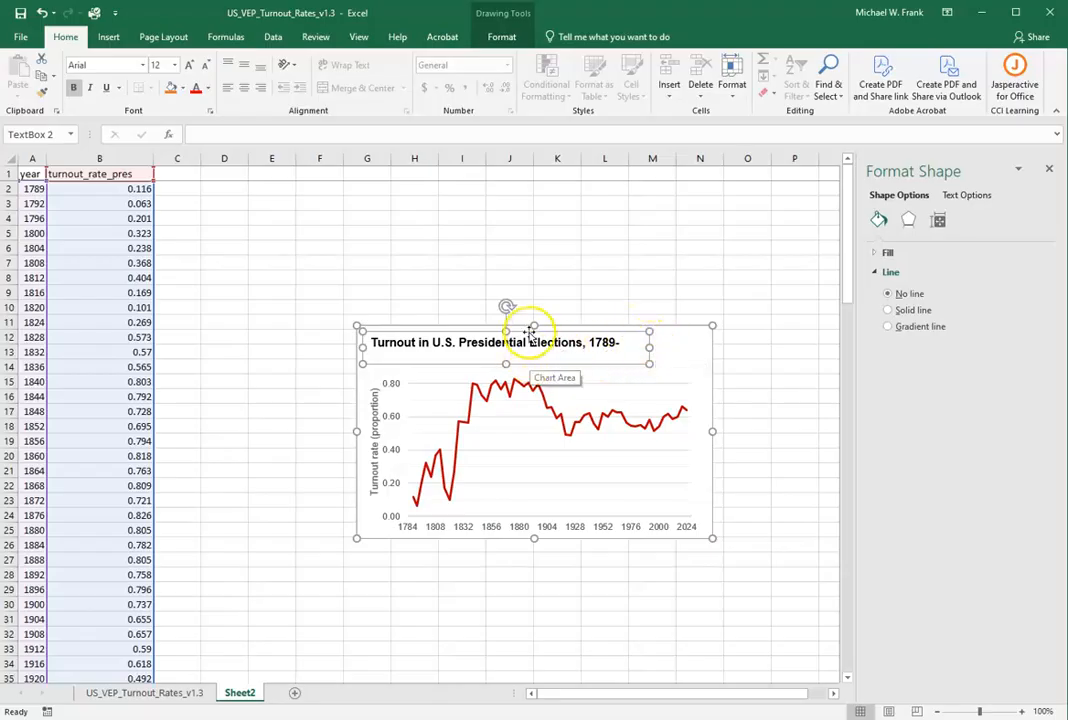
click(503, 37)
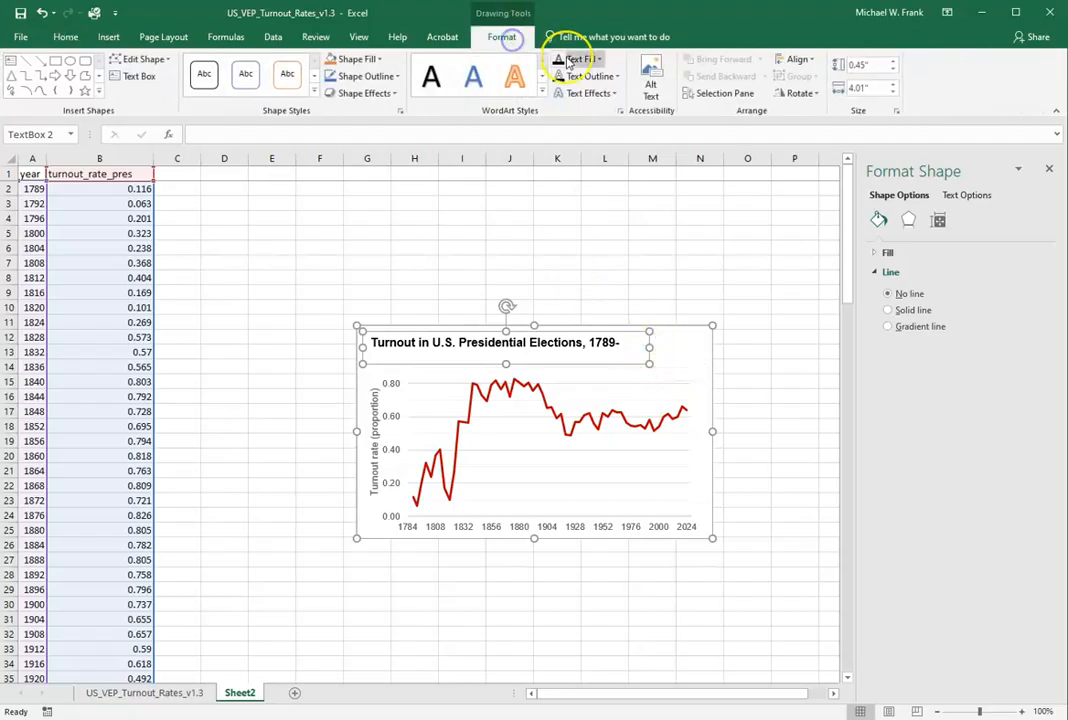
click(893, 85)
click(893, 85)
click(893, 85)
click(893, 85)
click(893, 85)
click(893, 85)
click(893, 85)
click(893, 85)
click(893, 85)
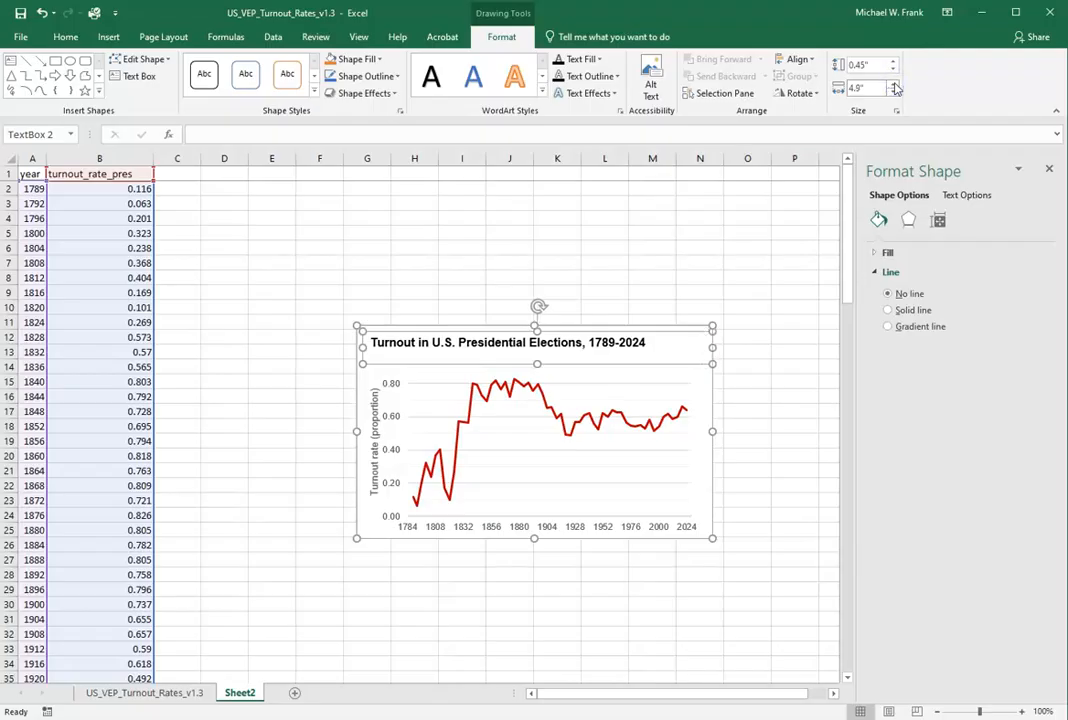
click(893, 85)
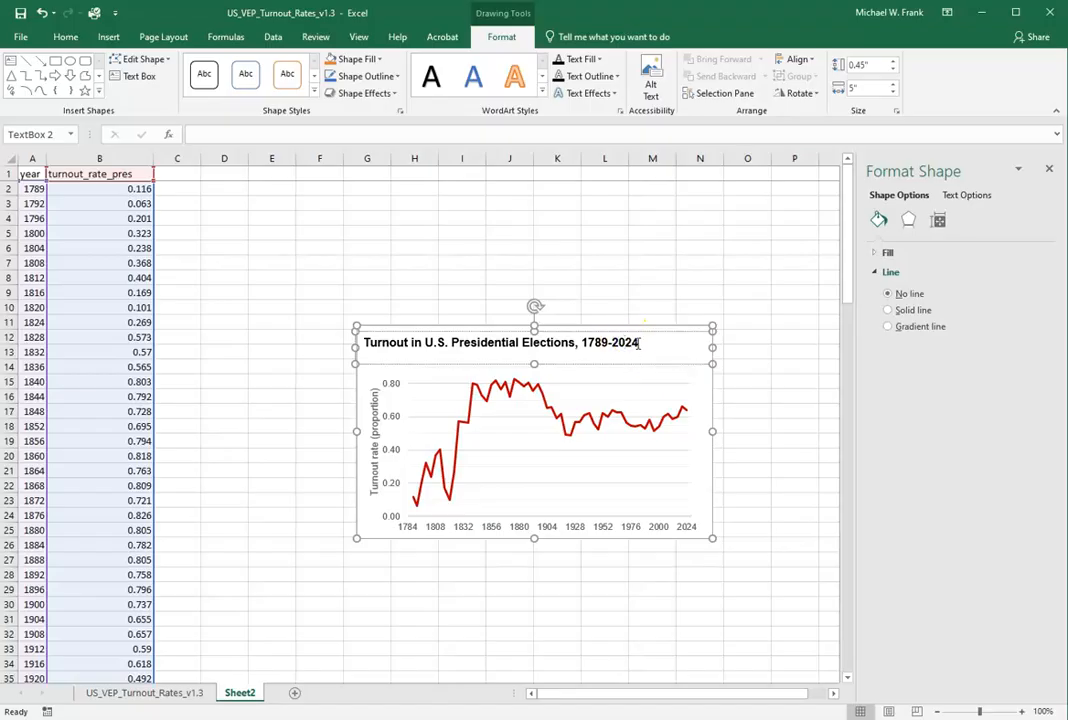
Add the line "this is my subtitle" below the title and format it as size 11, not bold.
click(673, 340)
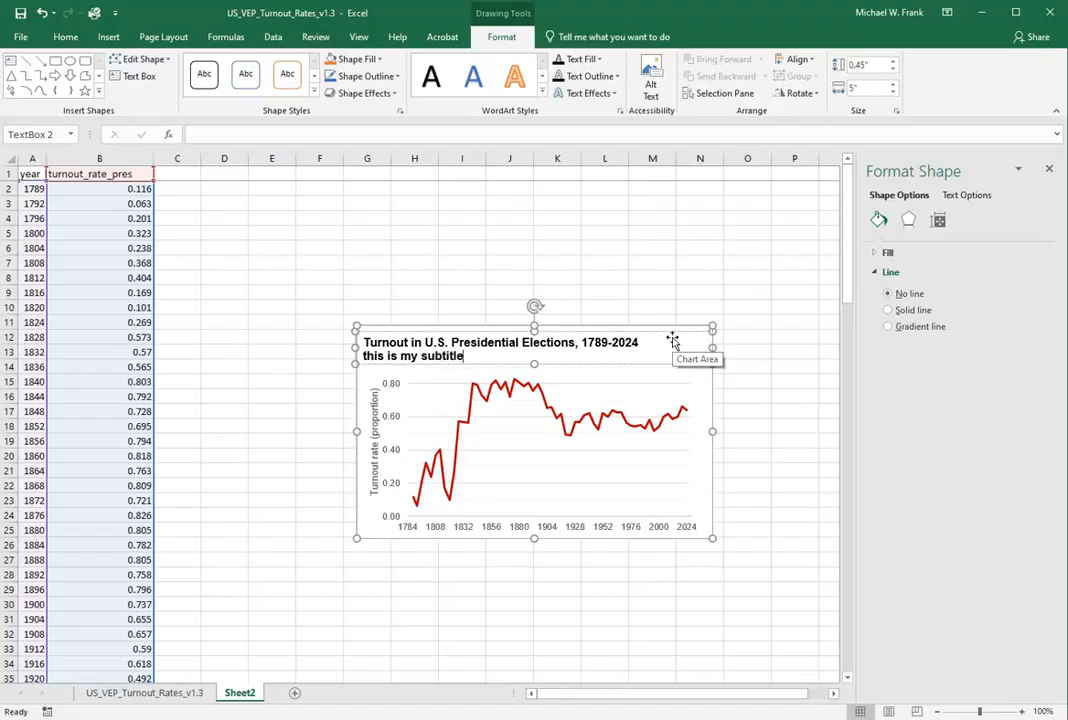
drag(463, 356, 361, 356)
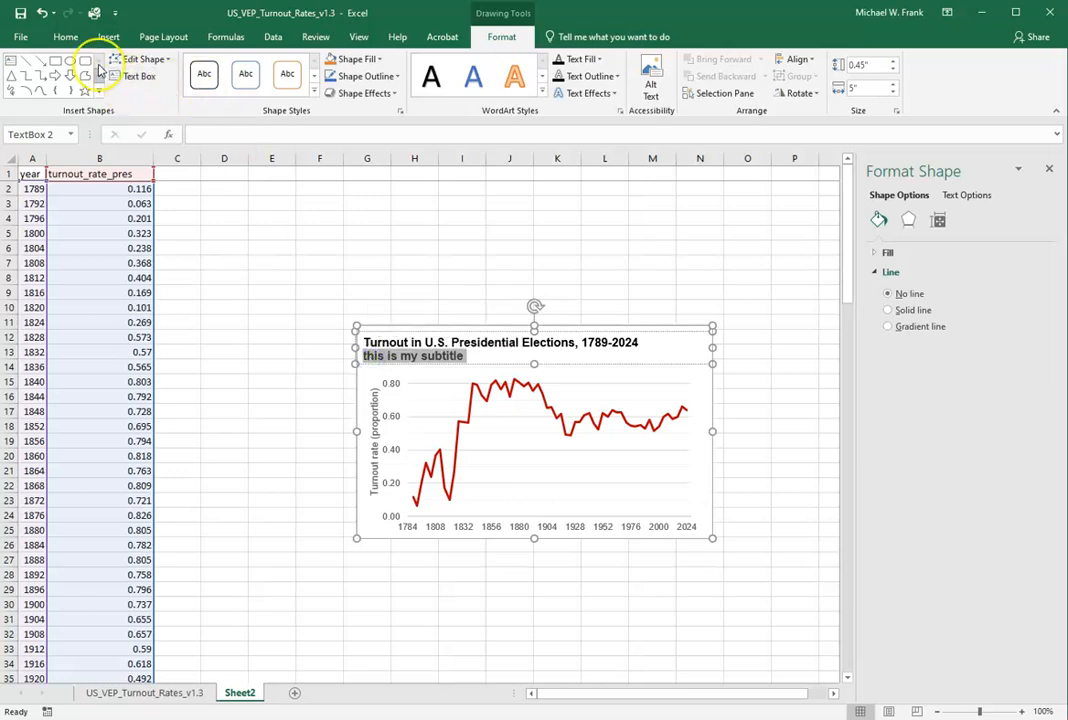
click(65, 36)
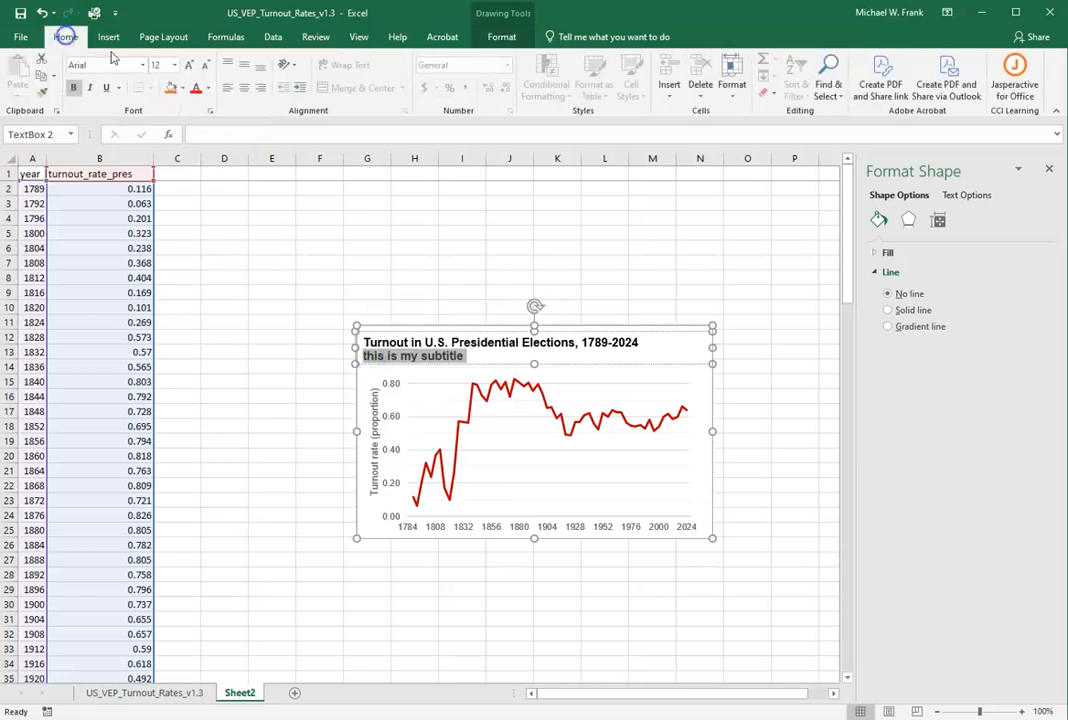
click(204, 66)
click(205, 68)
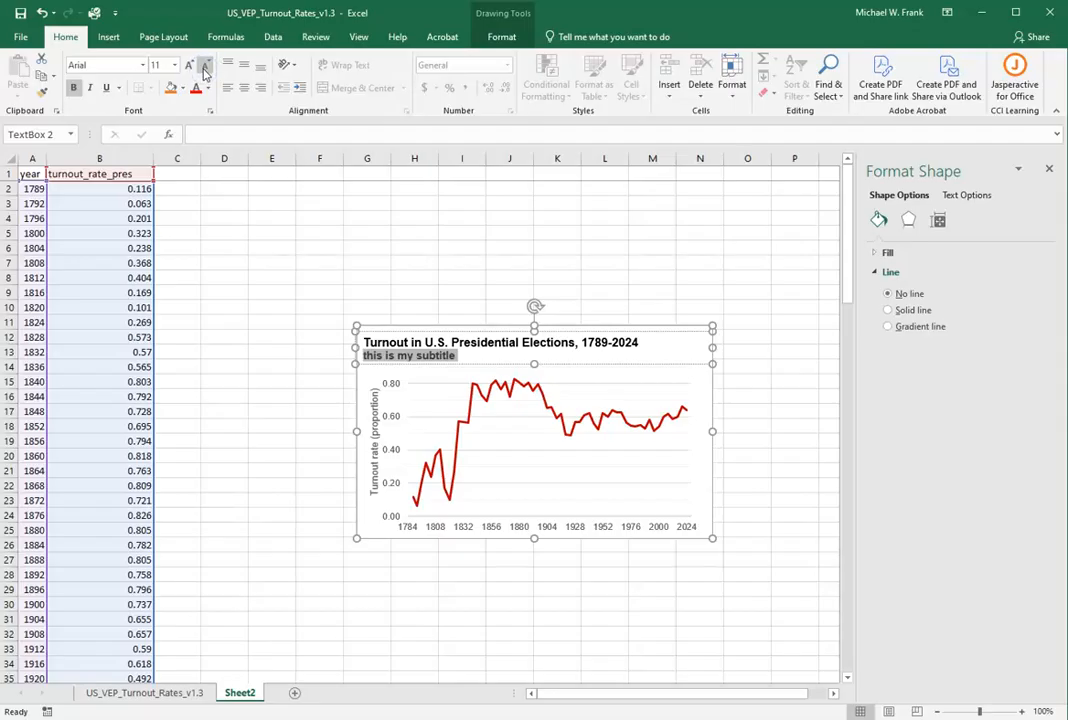
click(73, 87)
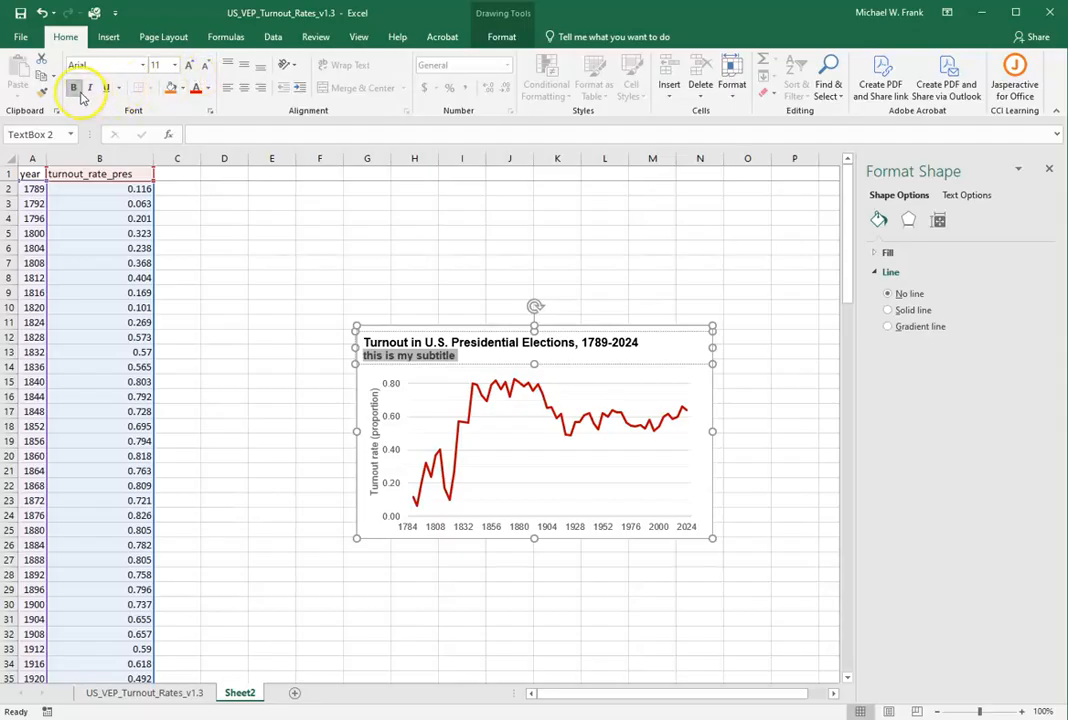
Set the title text box's height to 0.5" so that both the title and subtitle lines fit, and deselect it.
key(Delete)
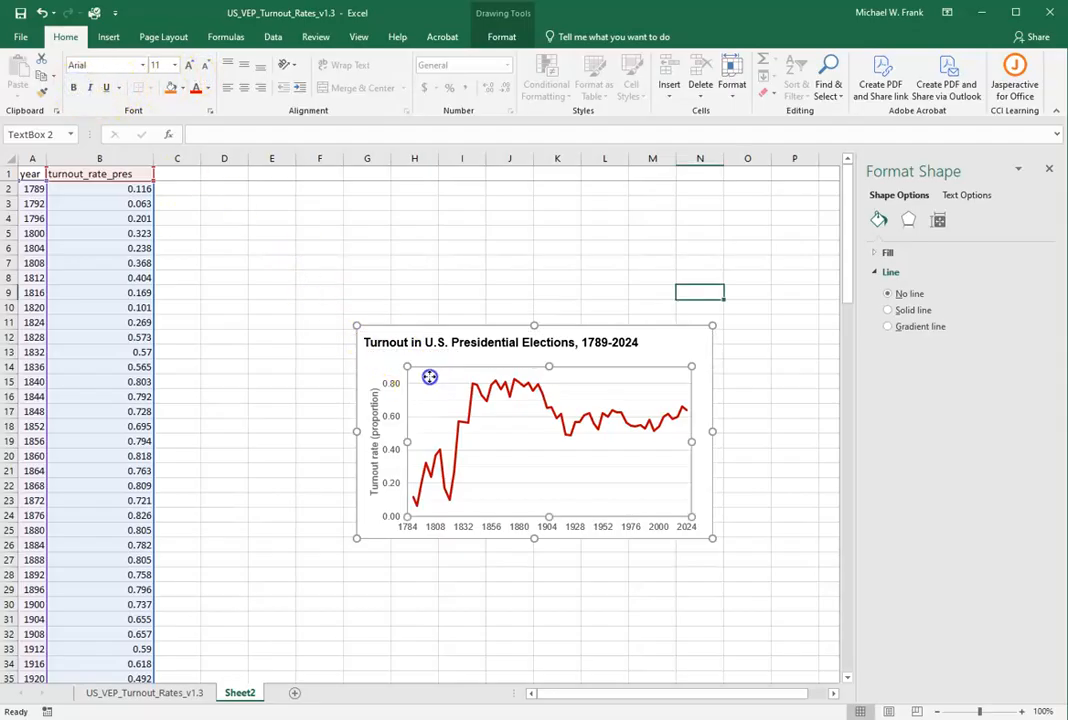
click(427, 378)
key(ctrl+z)
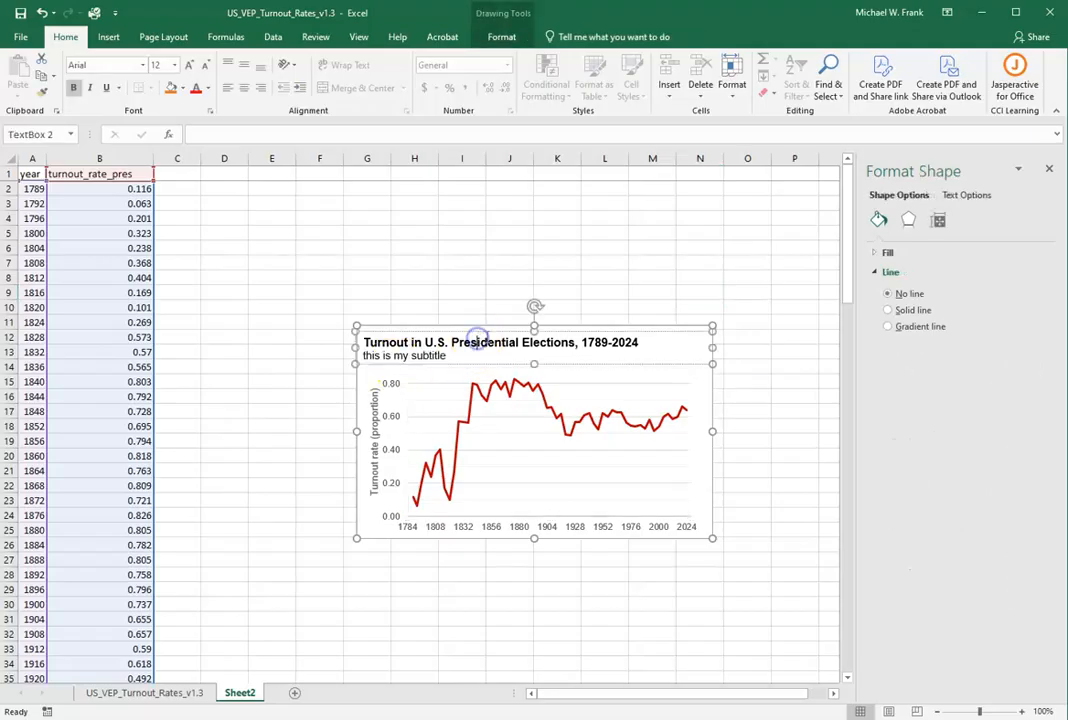
key(Delete)
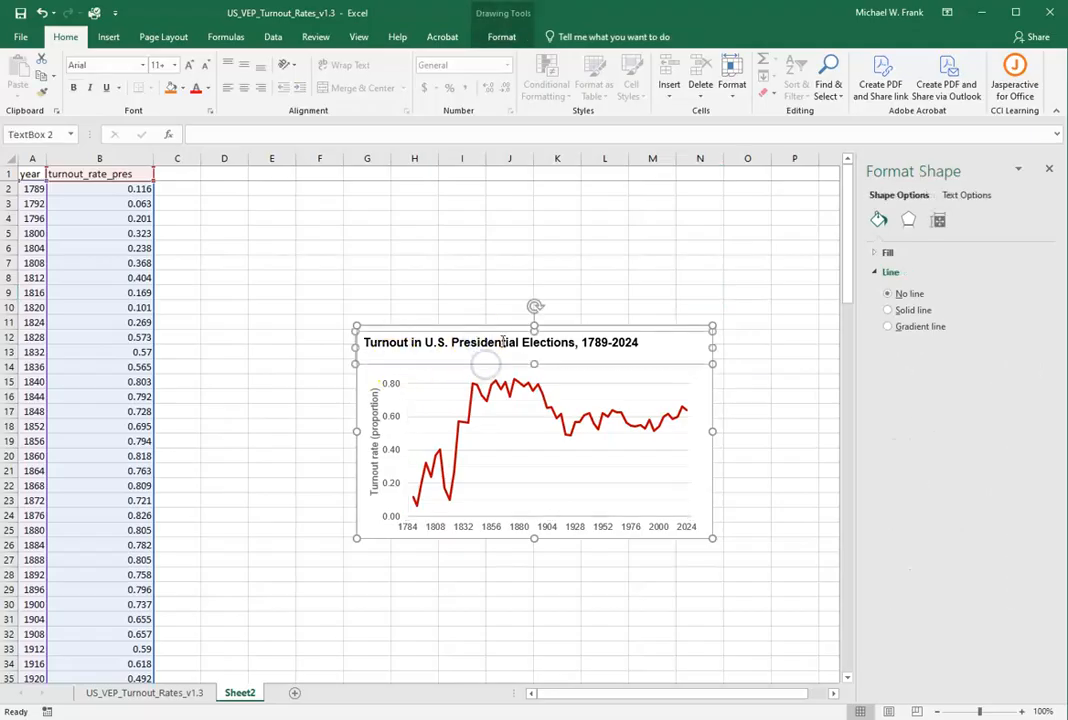
click(515, 36)
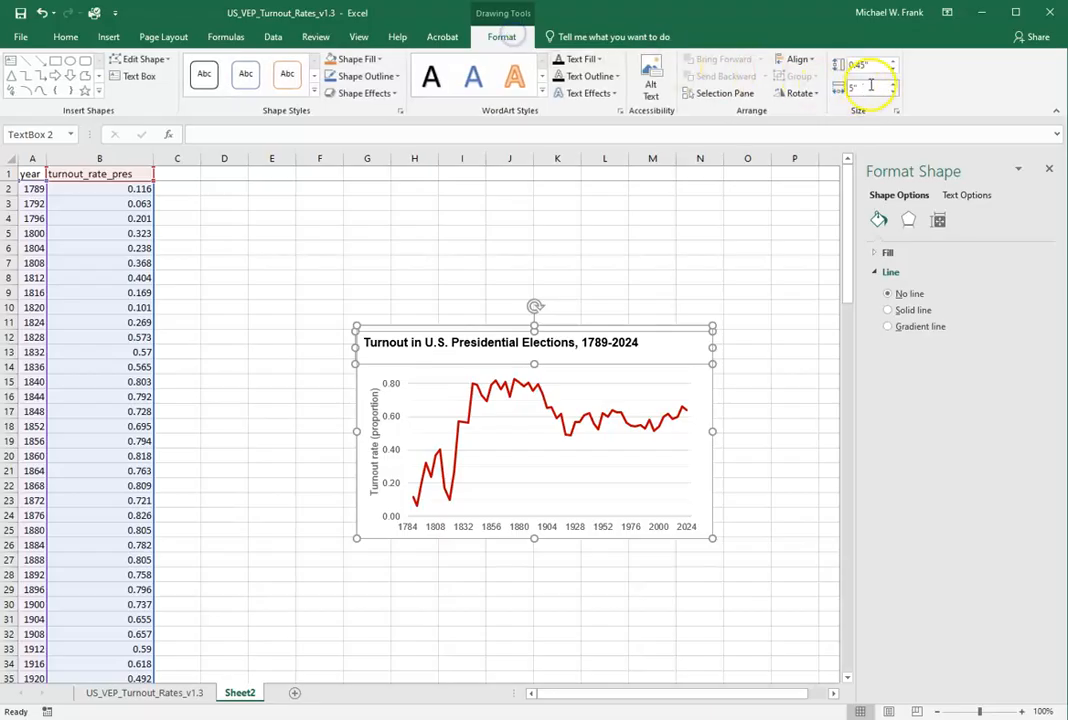
key(ctrl+z)
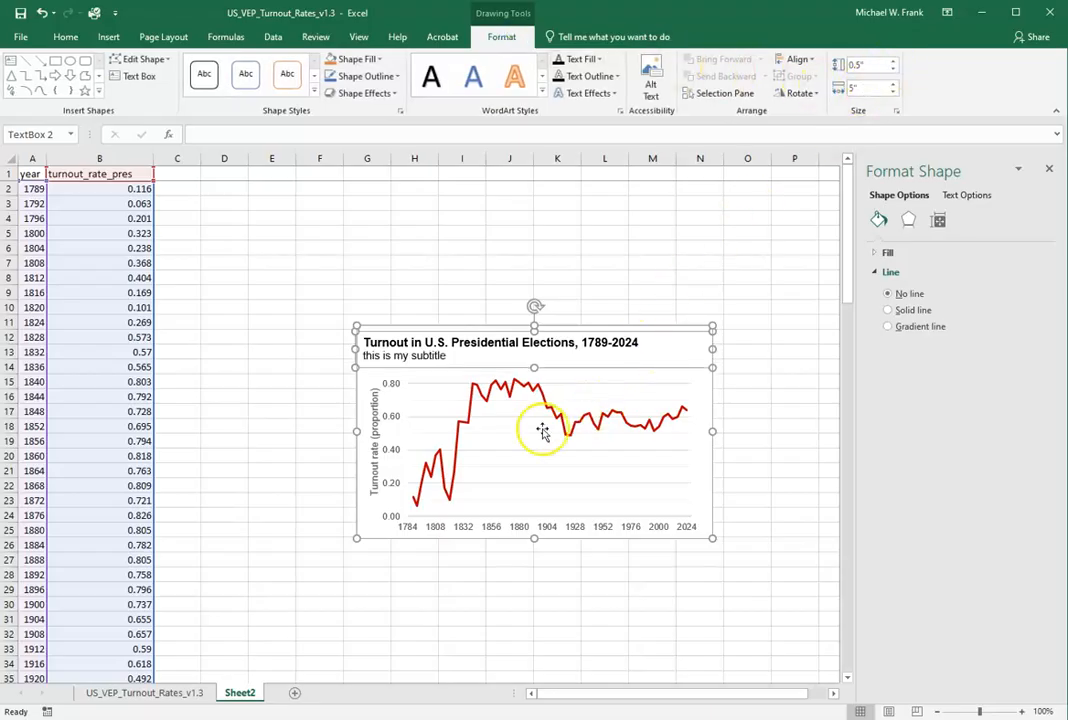
click(432, 418)
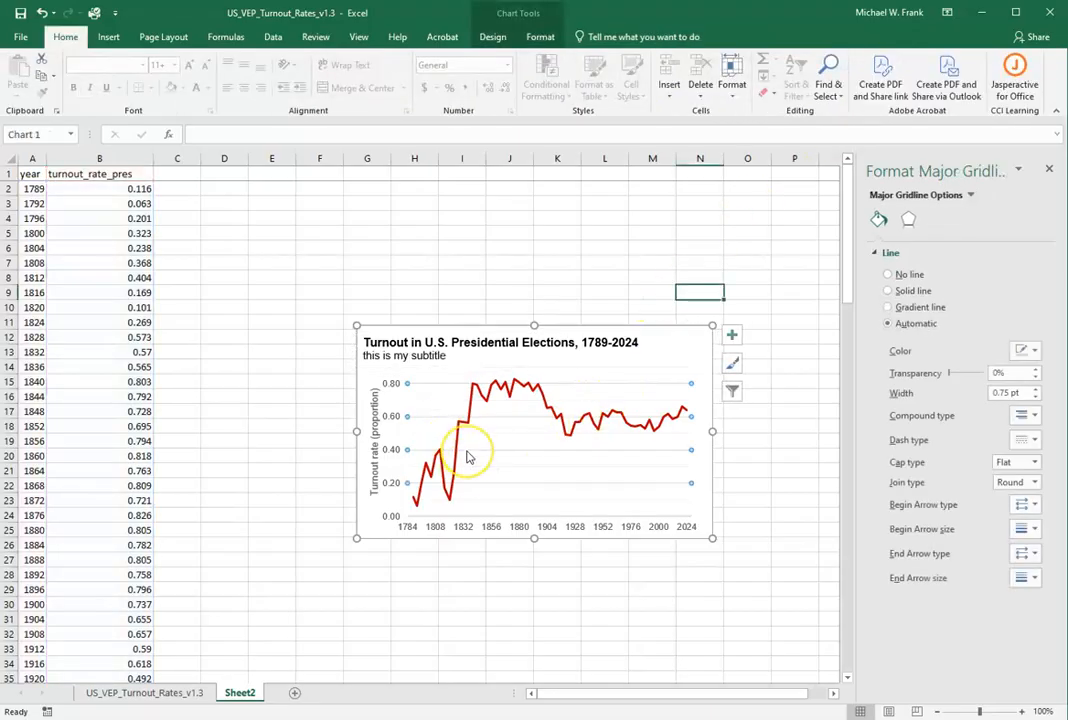